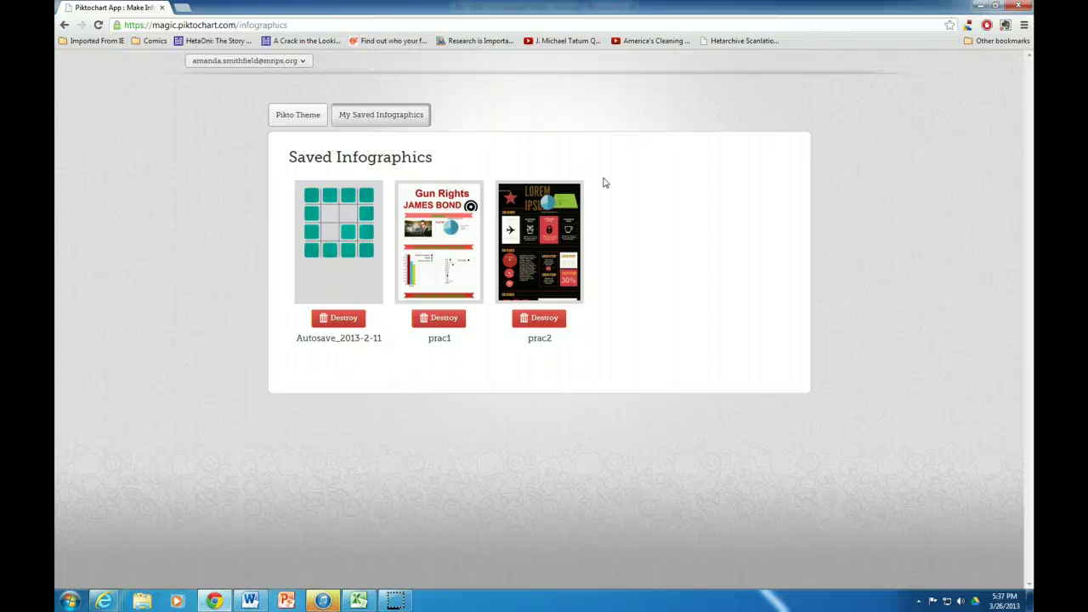
# - Open the saved prac1 infographic in the Piktochart editor and dismiss the 'loaded' alert
pyautogui.click(456, 258)
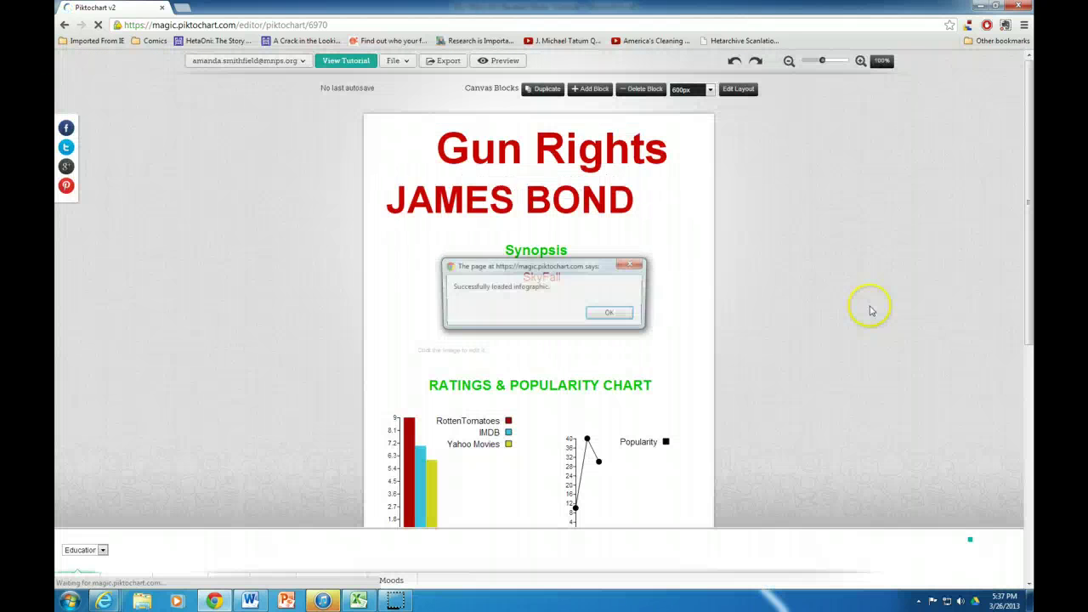
pyautogui.click(613, 314)
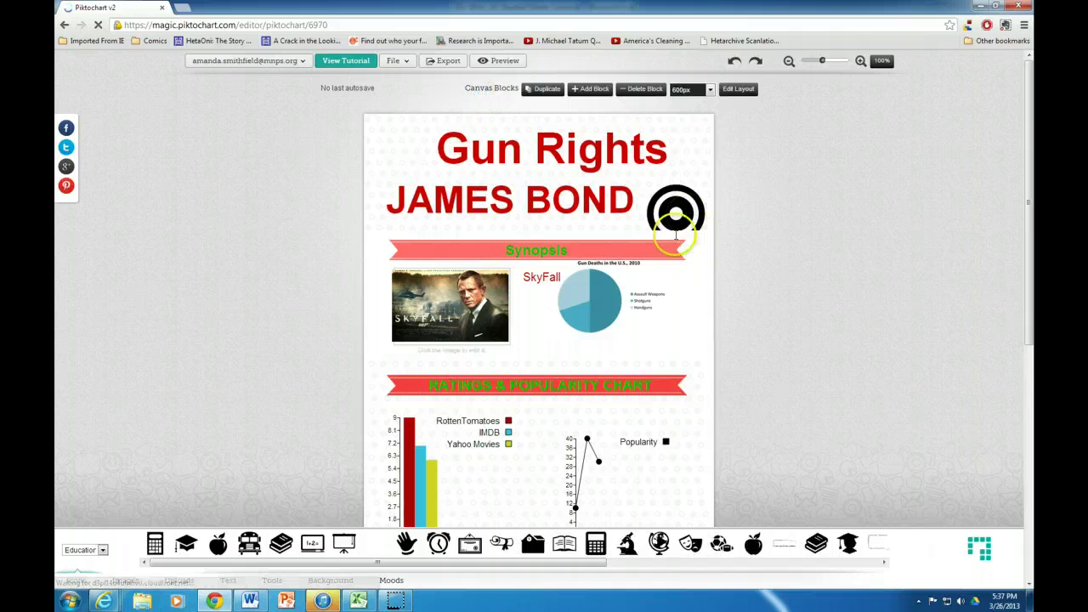
pyautogui.click(676, 238)
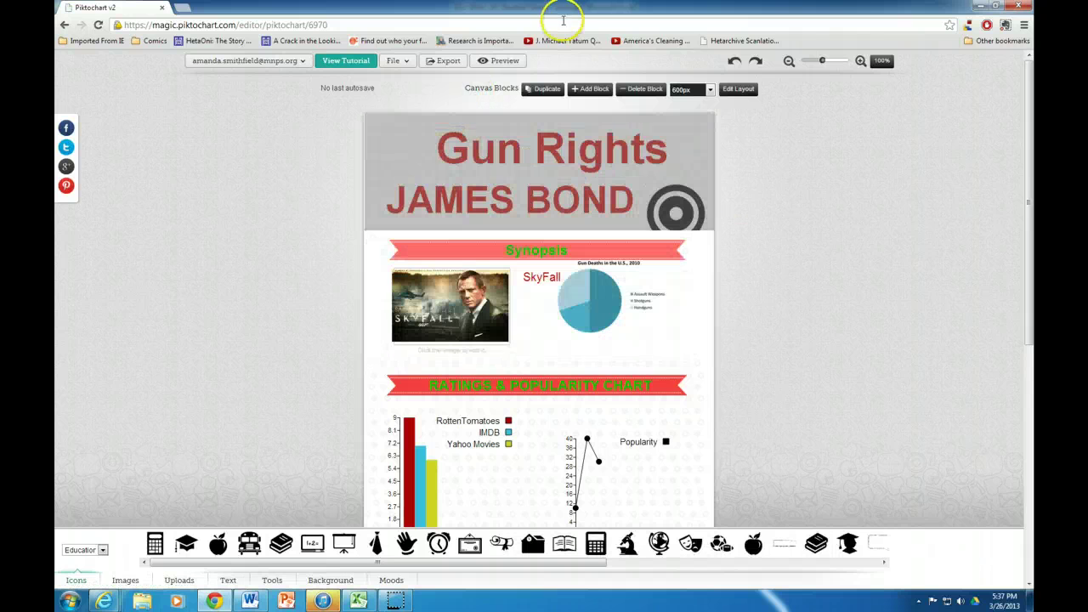
# - Export the infographic as a Fit A4 (Portrait) JPG rendered at 1537 × 3510 px
pyautogui.click(441, 62)
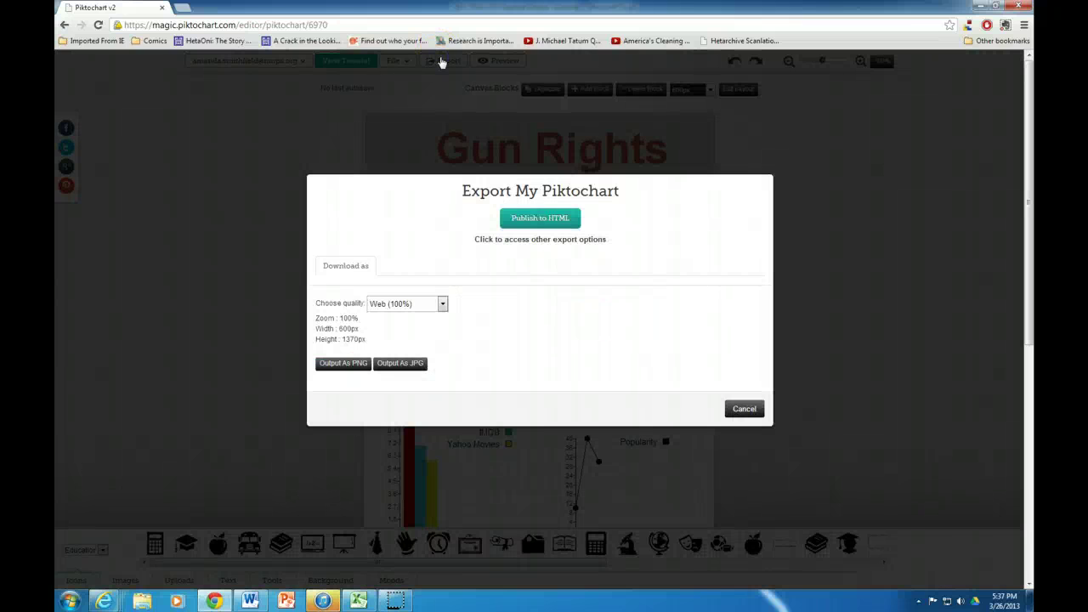
pyautogui.click(442, 305)
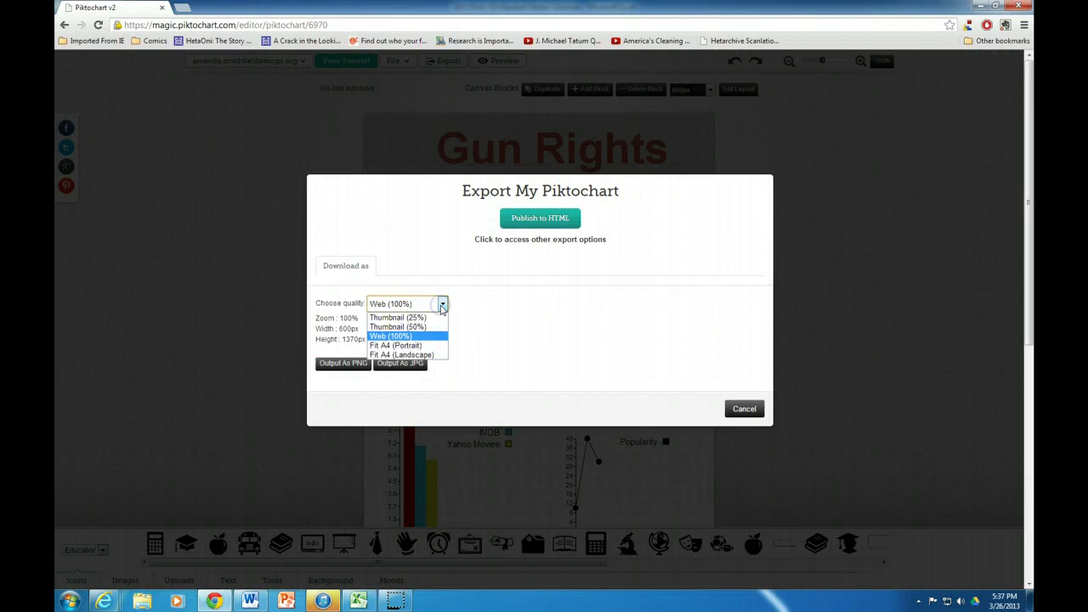
pyautogui.click(414, 355)
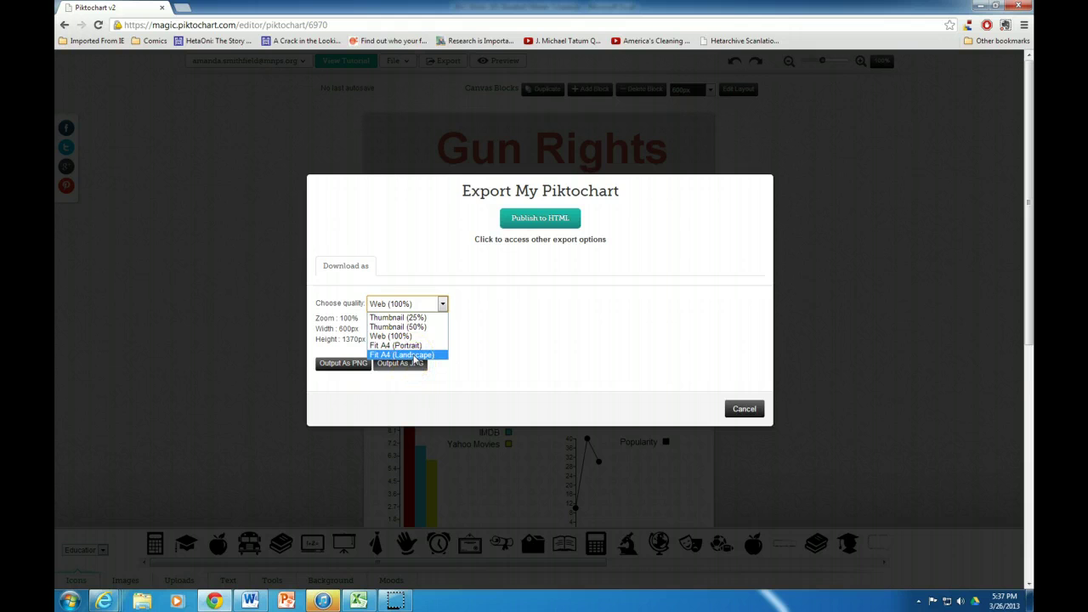
pyautogui.click(409, 345)
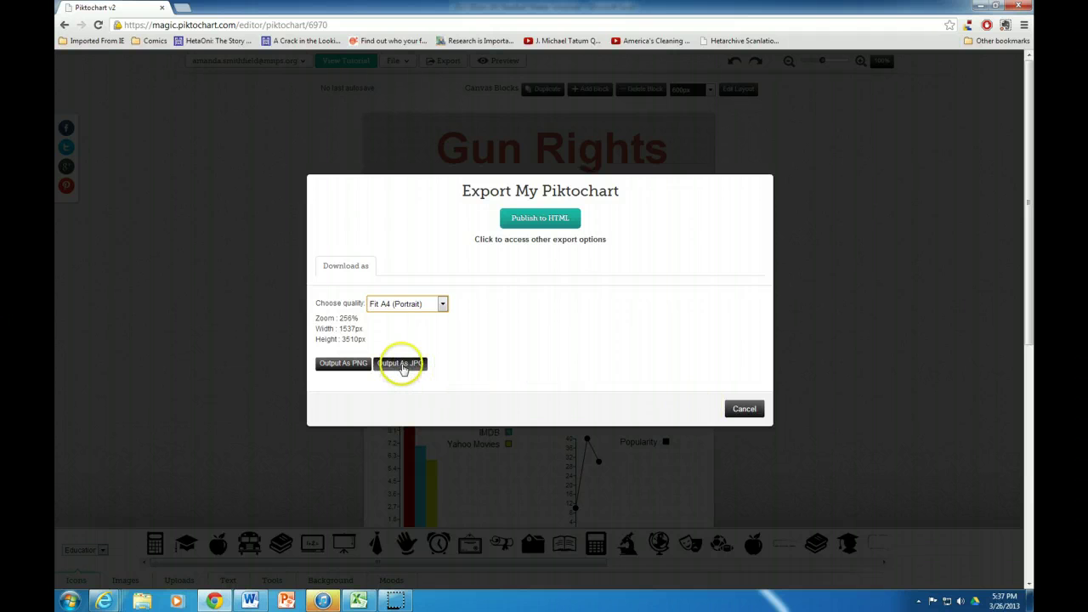
pyautogui.click(403, 366)
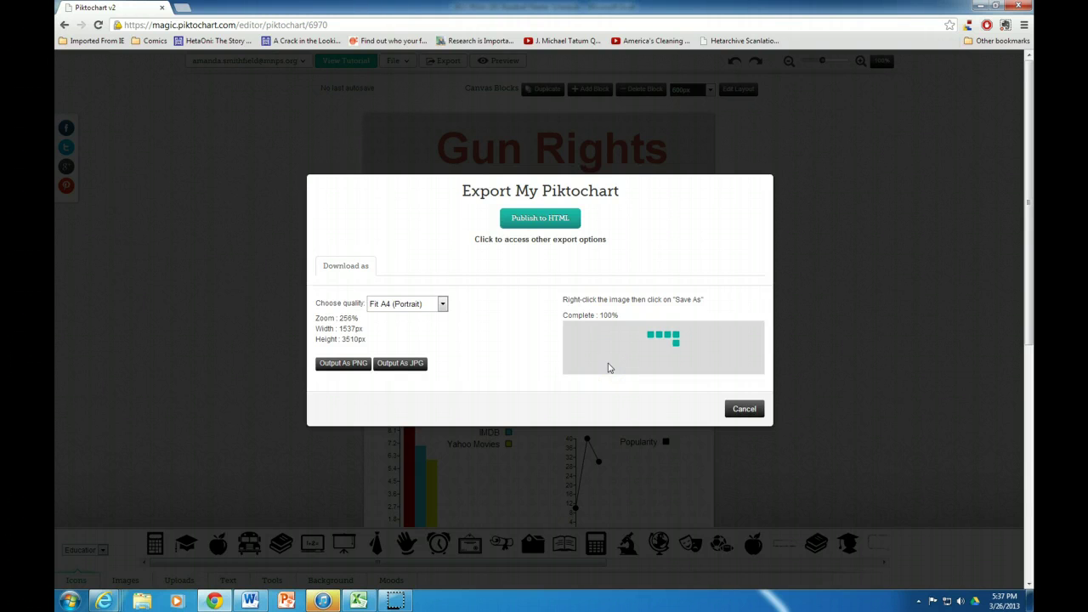
# - Save the rendered preview image to the Pictures library as piktochartprac.jpg
pyautogui.rightClick(715, 366)
pyautogui.scroll(-3, 712, 364)
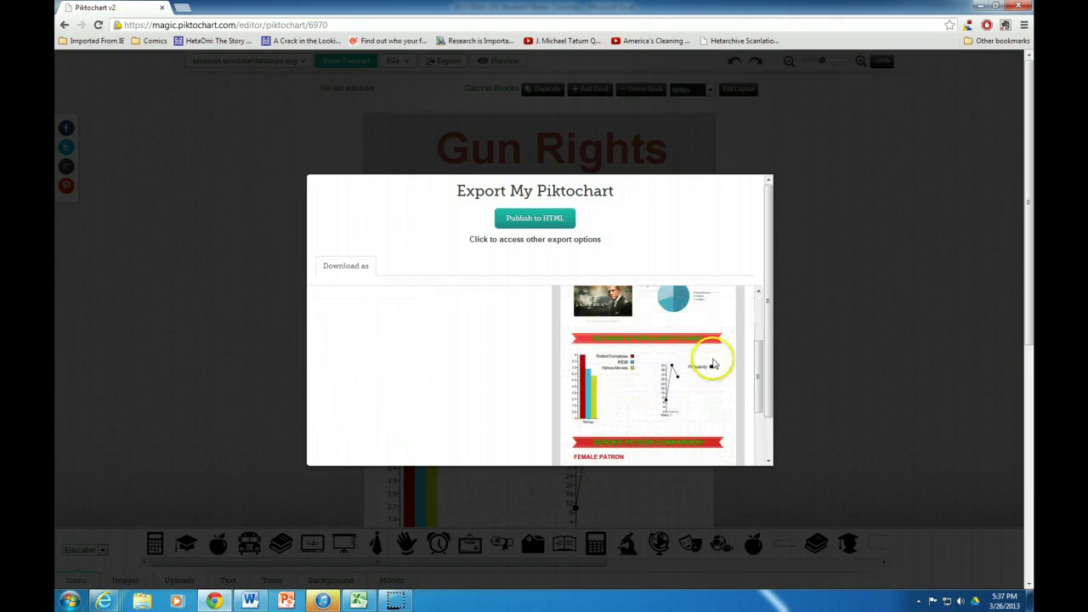
pyautogui.scroll(3, 707, 362)
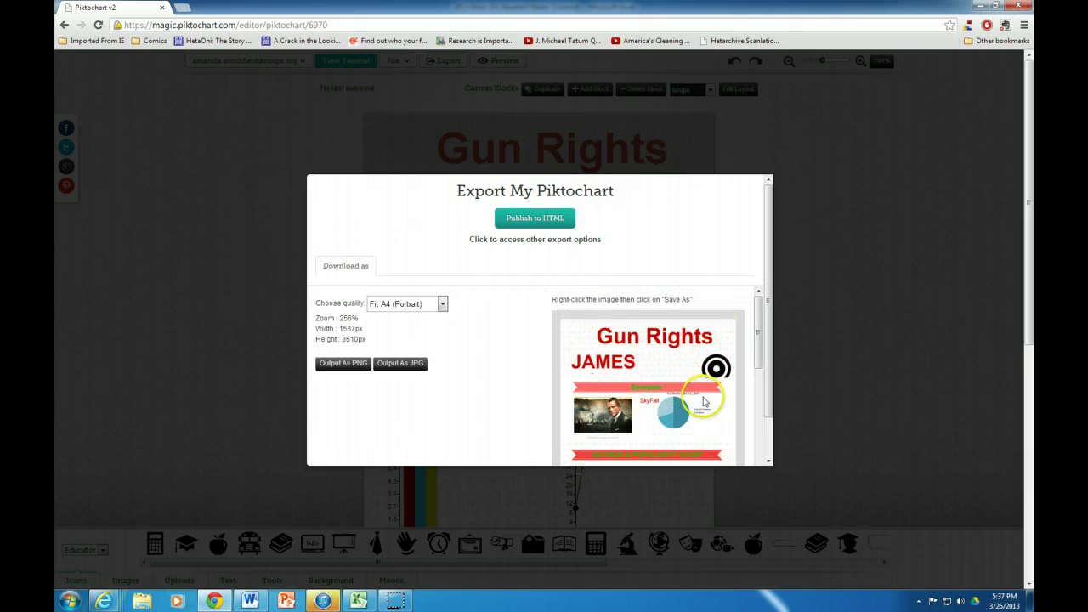
pyautogui.rightClick(703, 397)
pyautogui.click(759, 406)
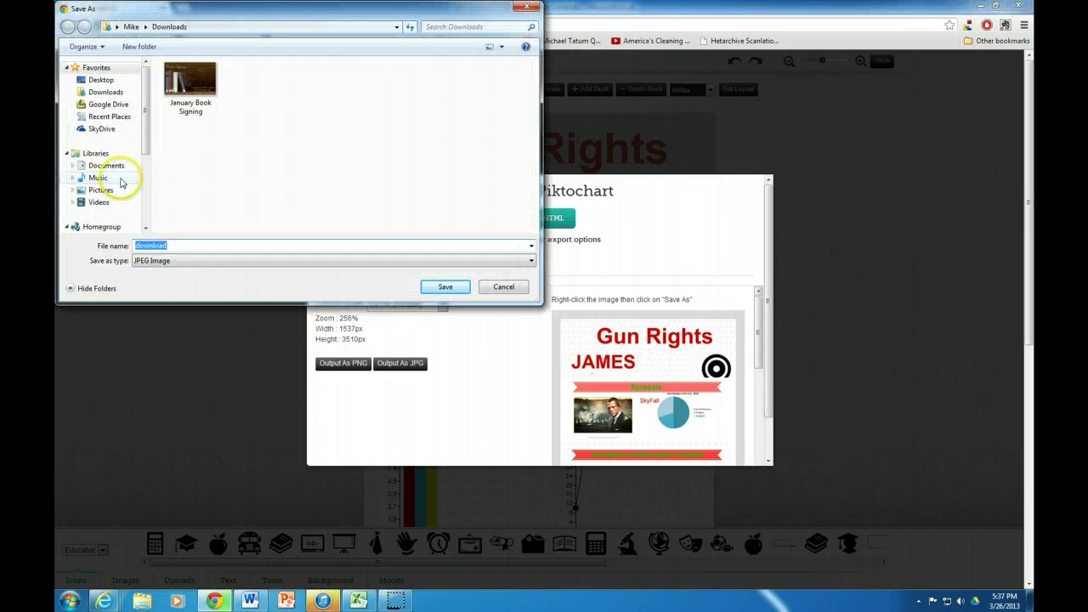
pyautogui.click(107, 190)
pyautogui.doubleClick(181, 246)
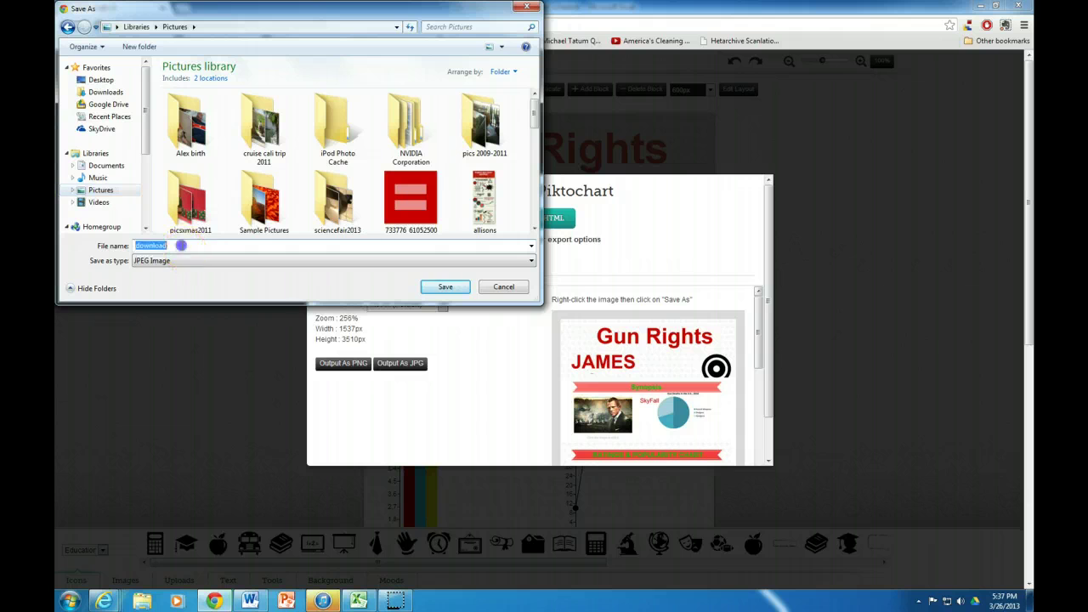
pyautogui.write('piktochartprac')
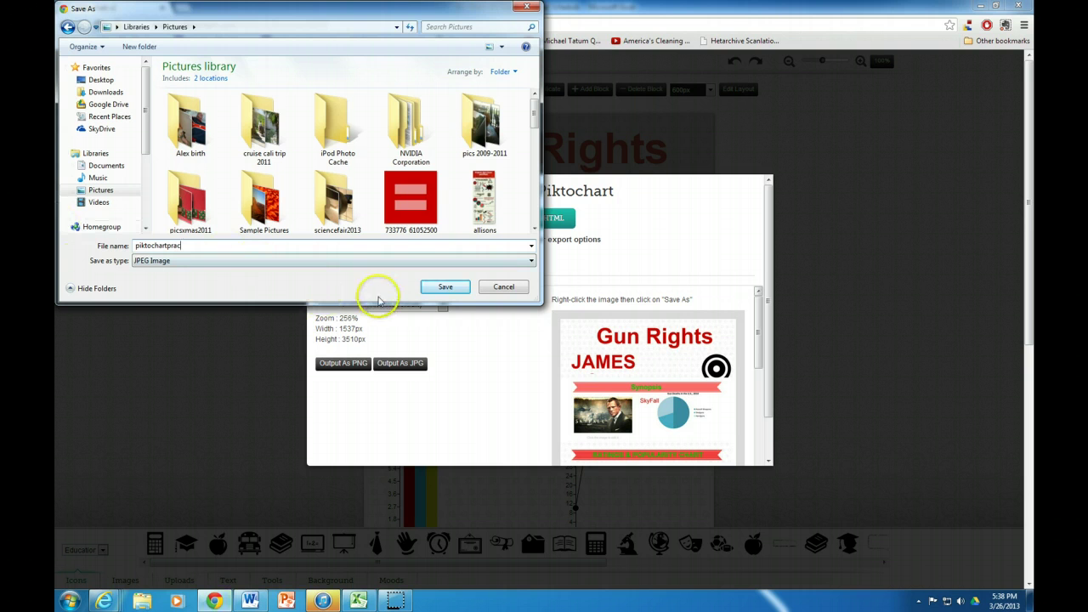
pyautogui.click(441, 287)
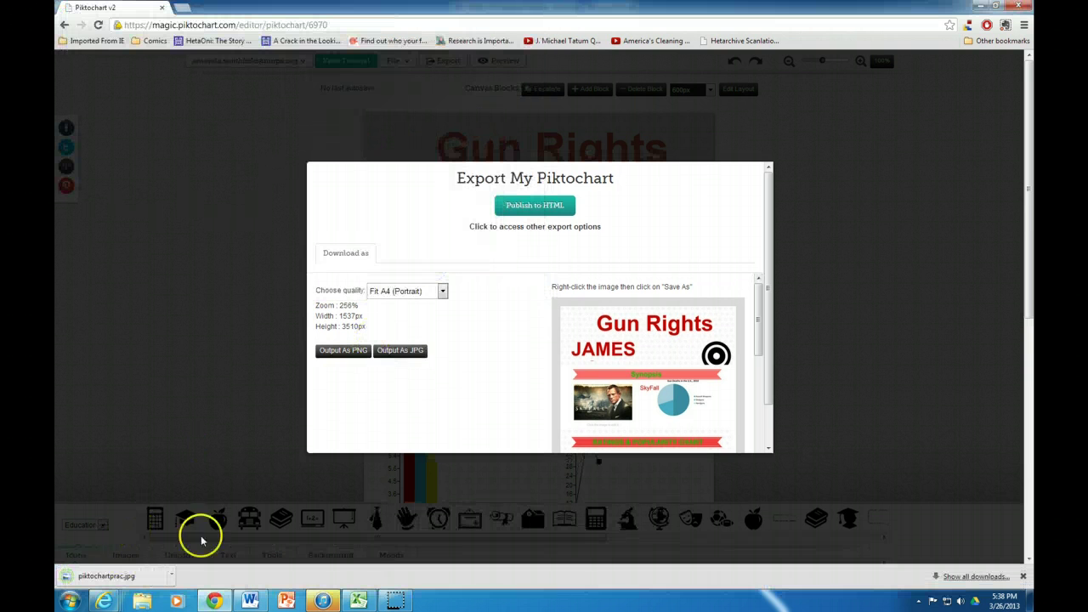
# - Find and preview piktochartprac.jpg in Pictures, then bring up its Open with programs
pyautogui.click(70, 601)
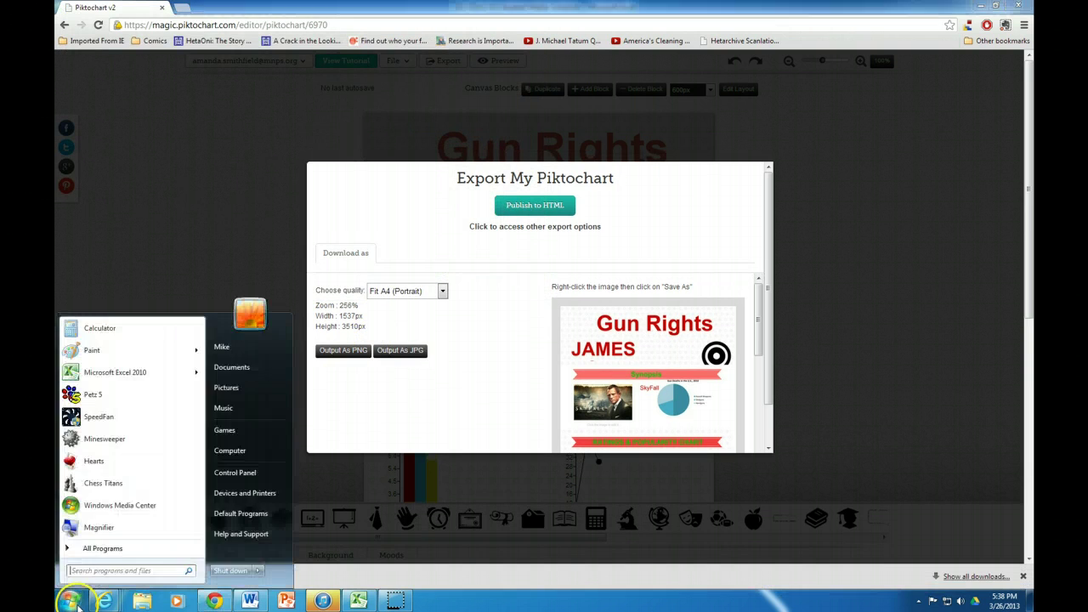
pyautogui.click(241, 388)
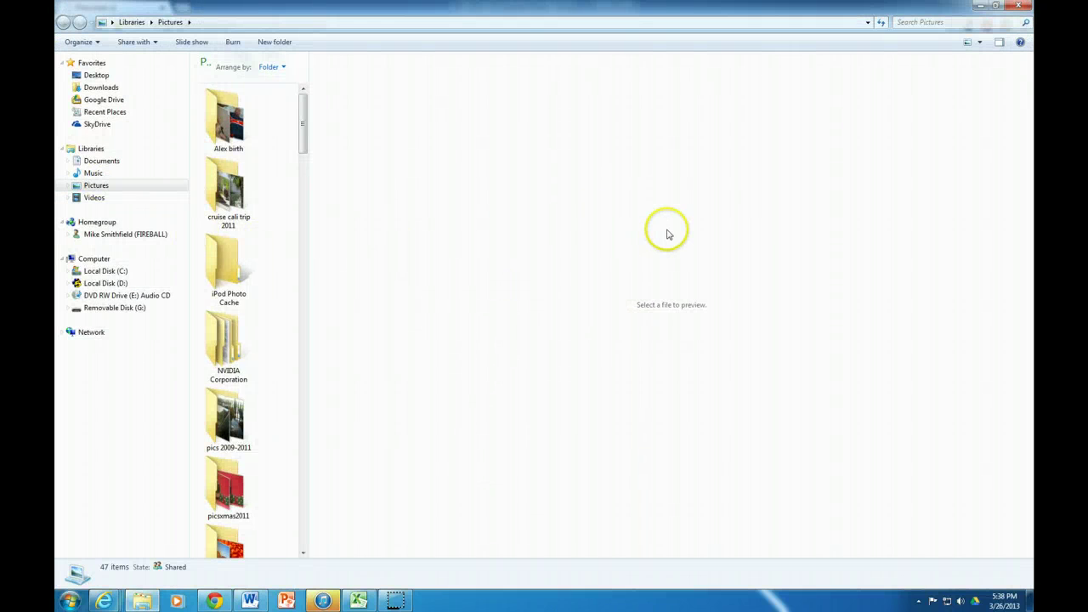
pyautogui.scroll(-15, 255, 204)
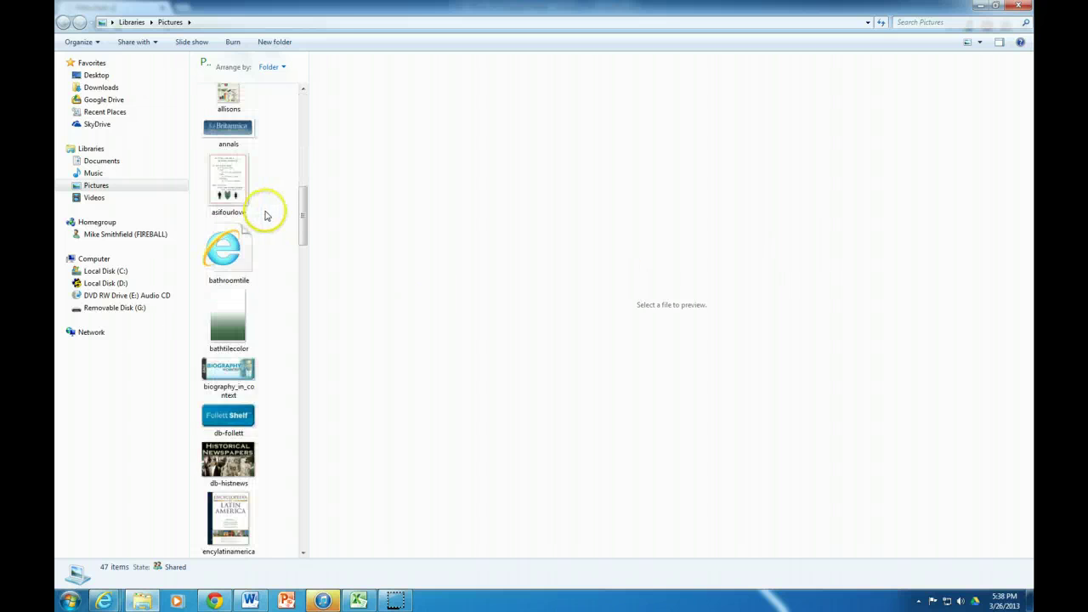
pyautogui.scroll(-10, 261, 217)
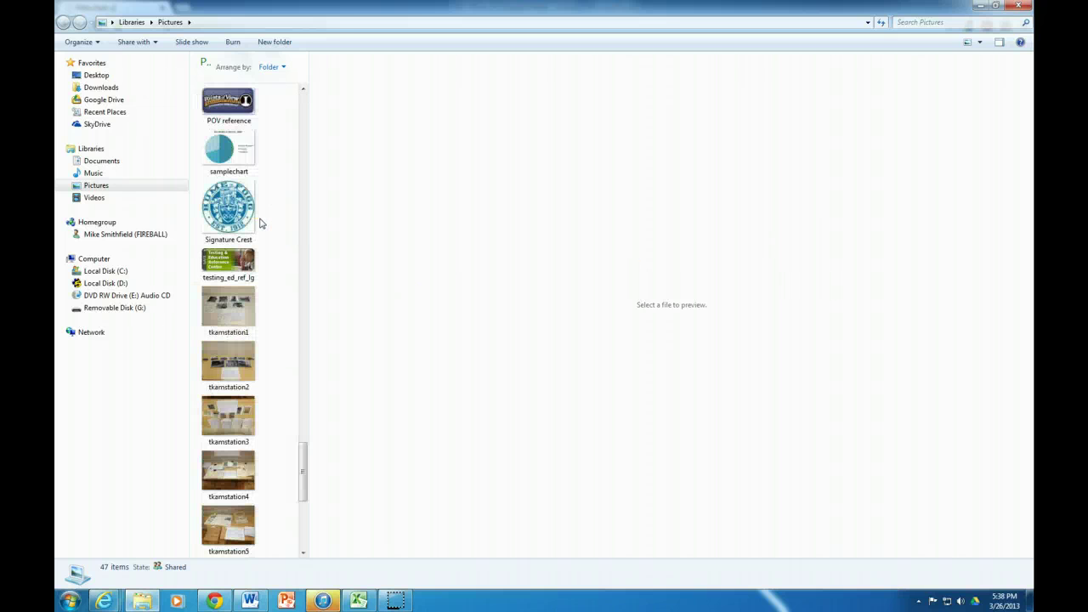
pyautogui.scroll(5, 261, 221)
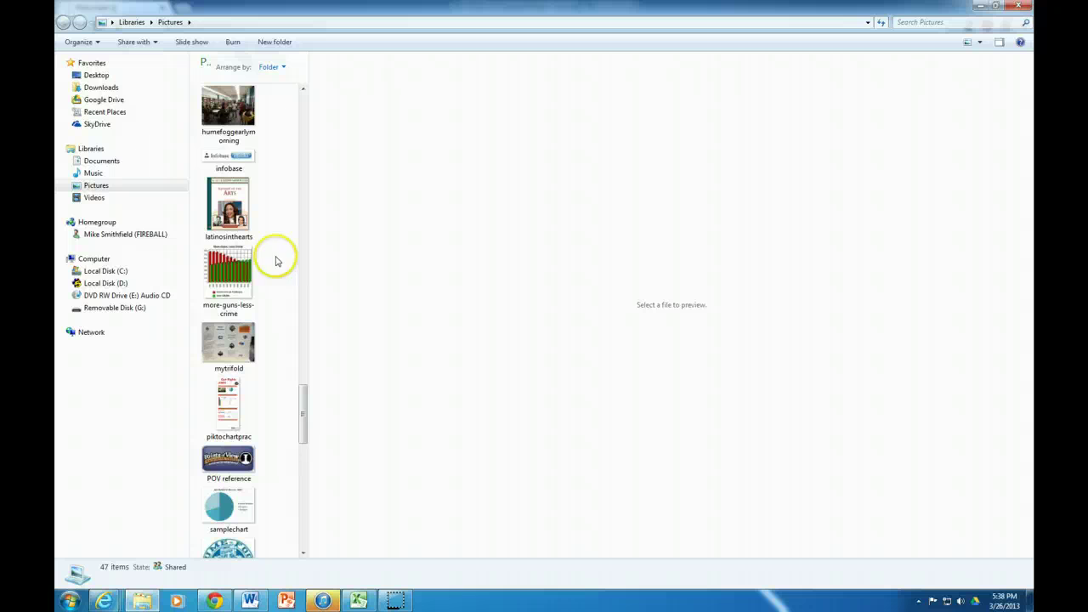
pyautogui.click(230, 400)
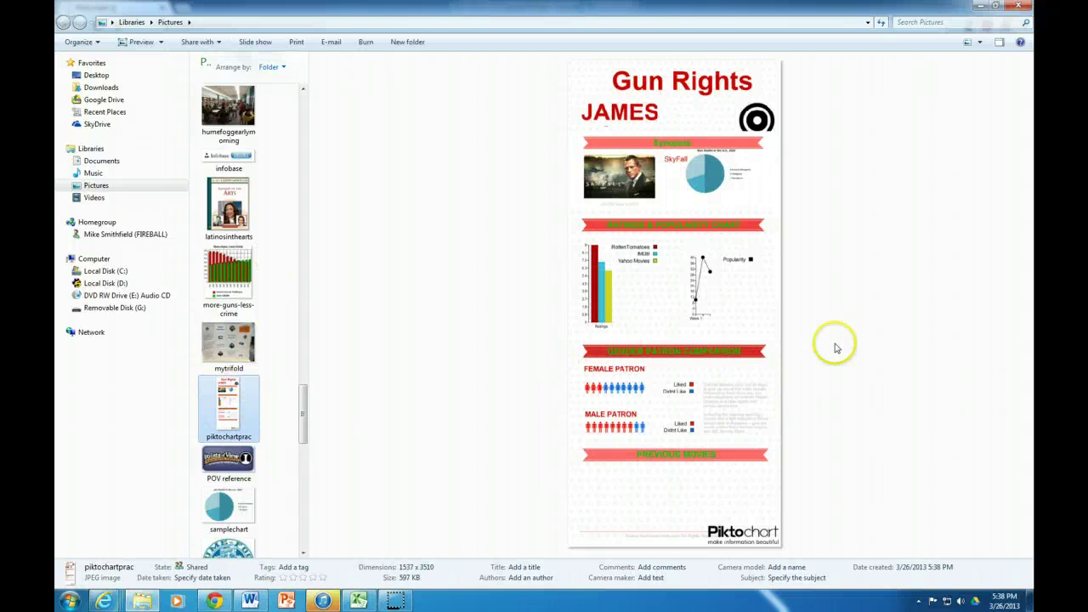
pyautogui.rightClick(723, 341)
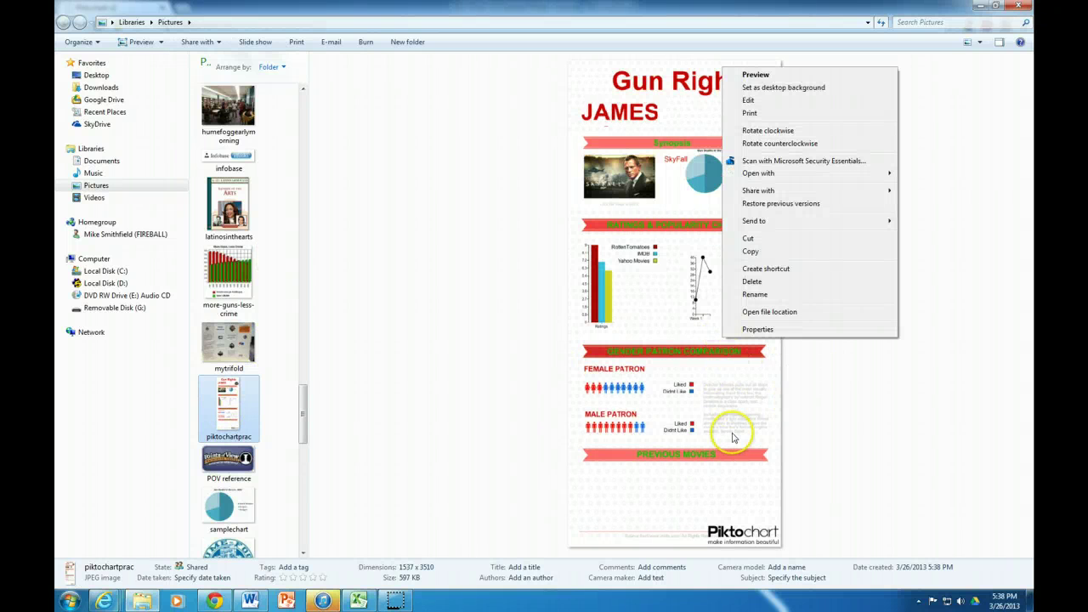
# - Open piktochartprac.jpg in Paint and maximize the Paint window
pyautogui.moveTo(845, 175)
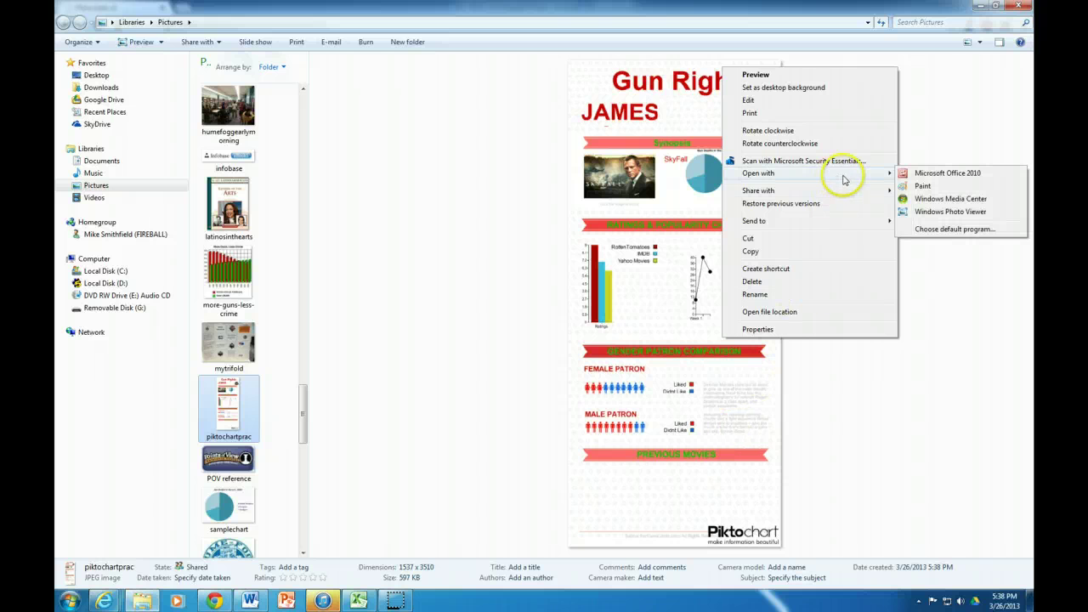
pyautogui.click(933, 187)
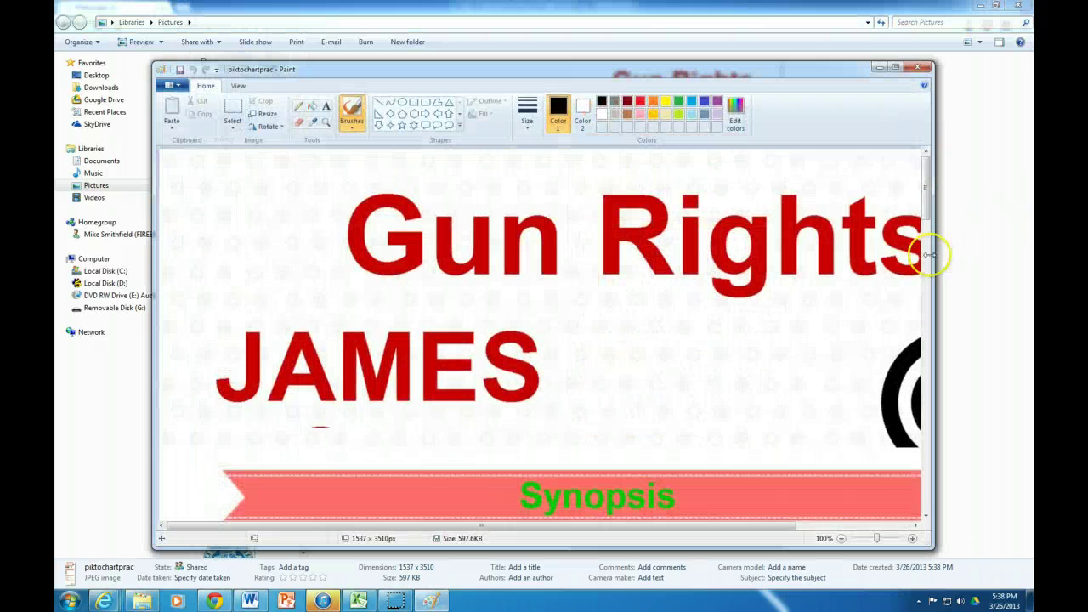
pyautogui.click(899, 67)
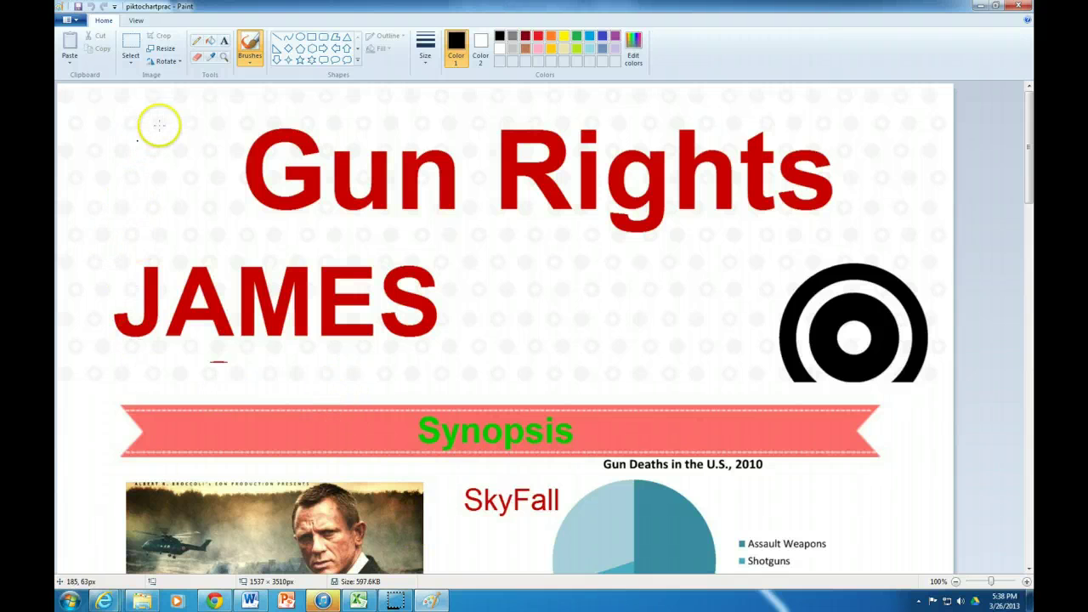
# - Copy a 1535 × 670 px rectangle from the Gun Rights title to the Synopsis banner
pyautogui.click(130, 59)
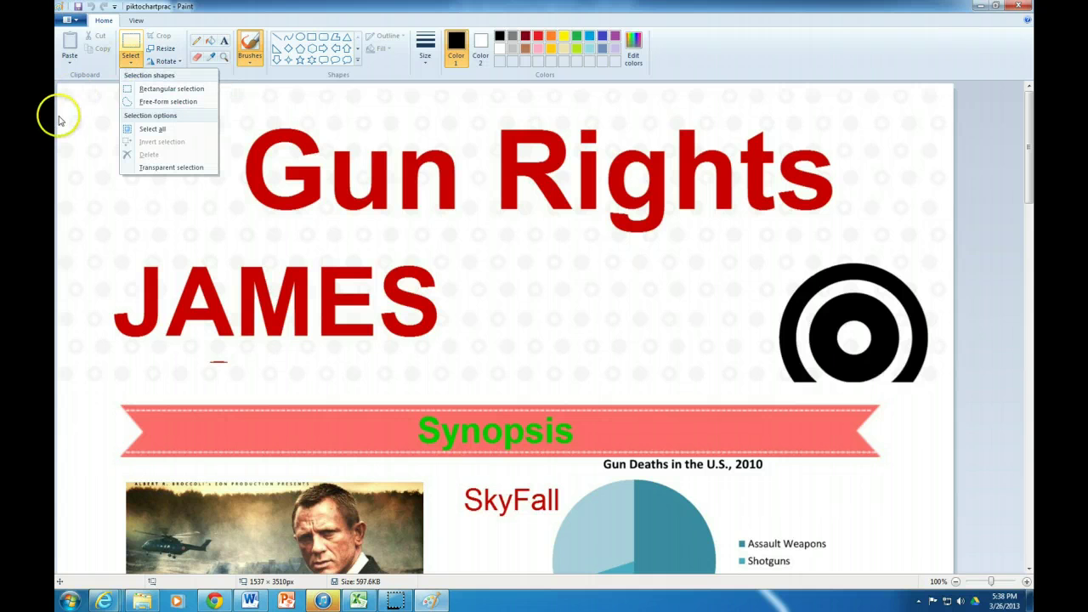
pyautogui.click(141, 89)
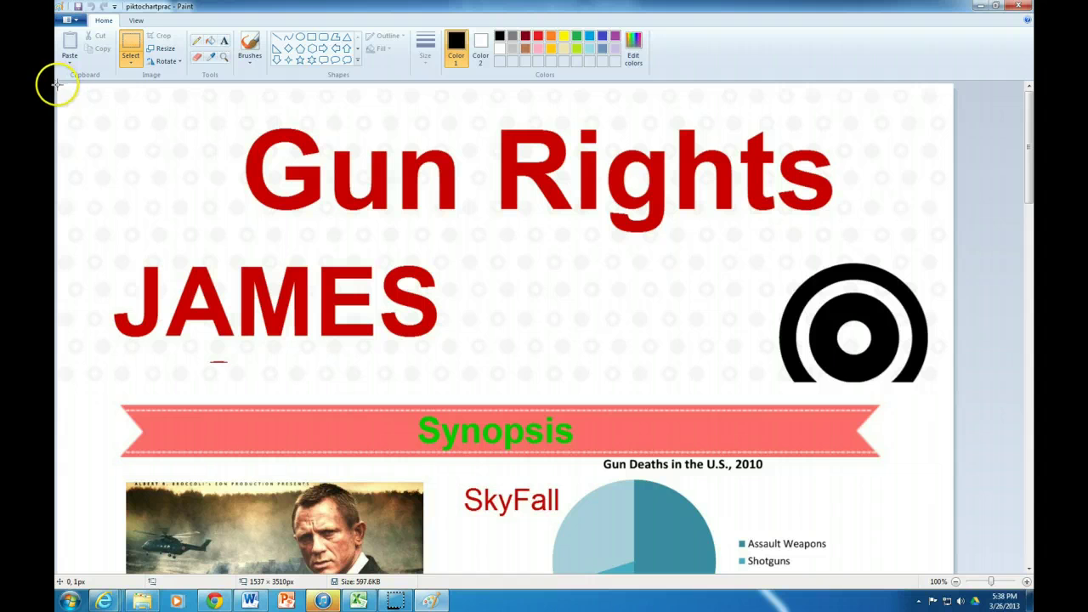
pyautogui.moveTo(56, 83); pyautogui.dragTo(951, 473)
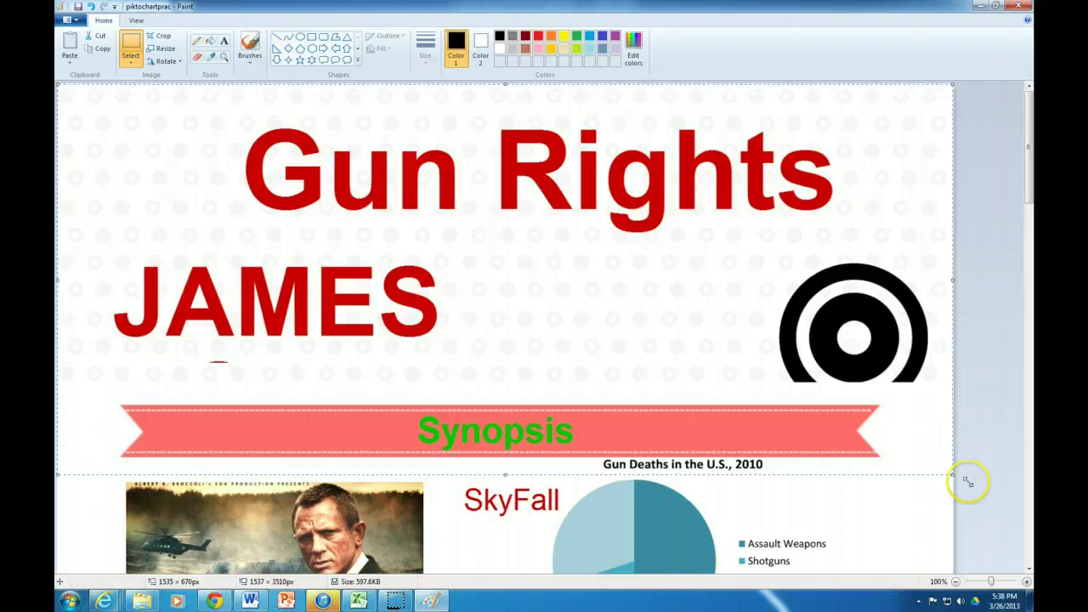
pyautogui.rightClick(606, 334)
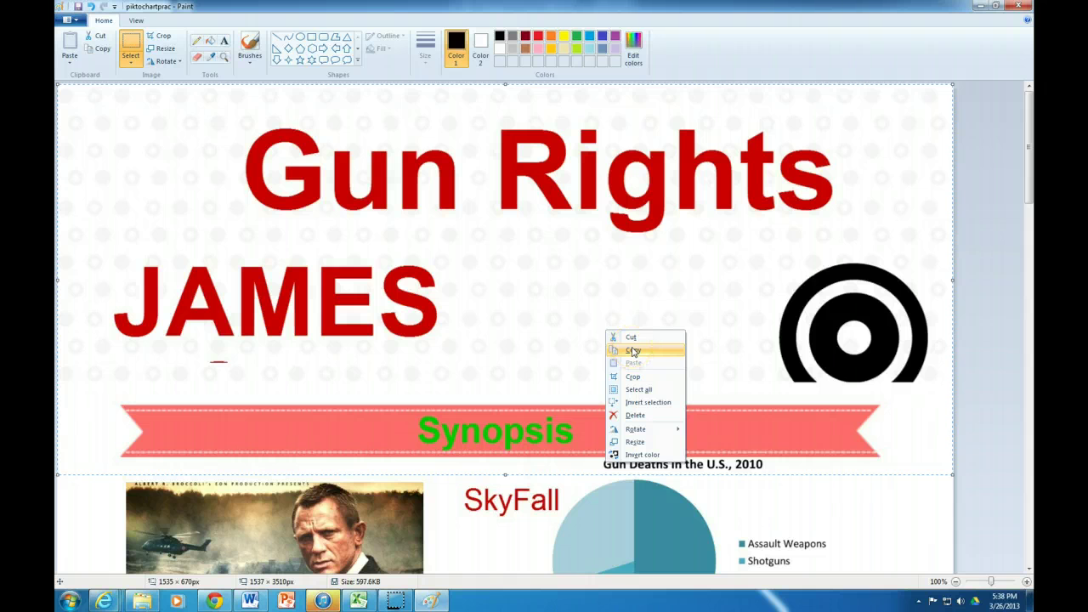
pyautogui.click(632, 351)
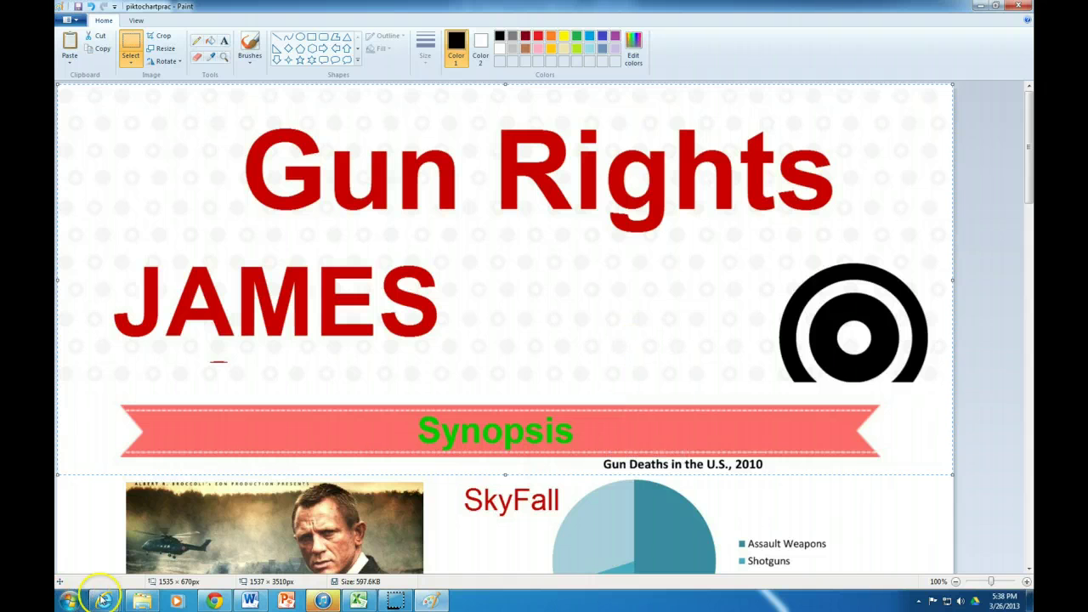
# - Launch Microsoft Word 2010 from Start > All Programs > Microsoft Office
pyautogui.click(72, 601)
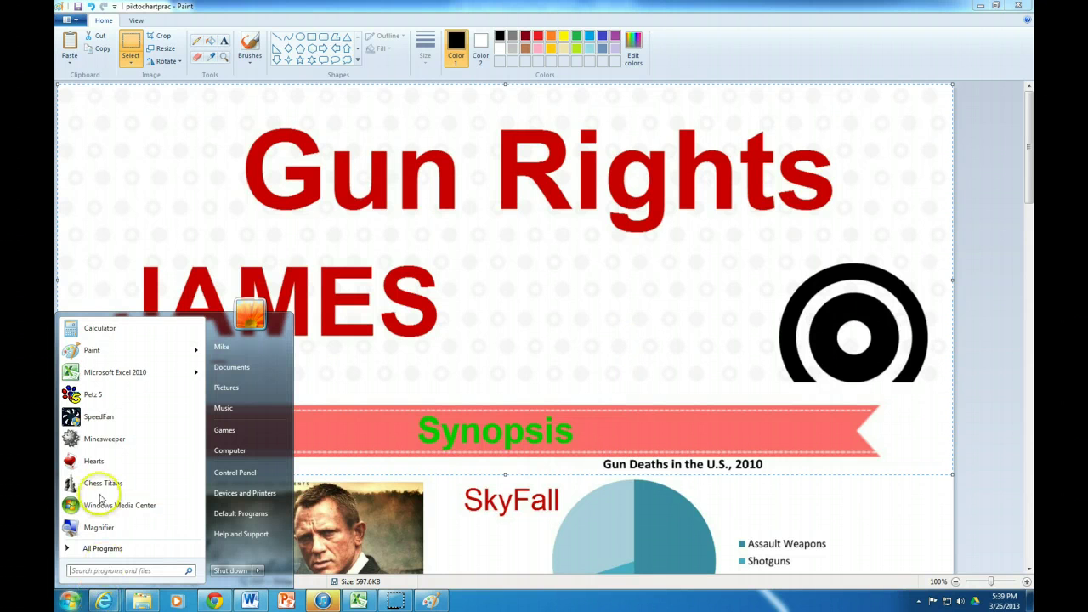
pyautogui.click(129, 548)
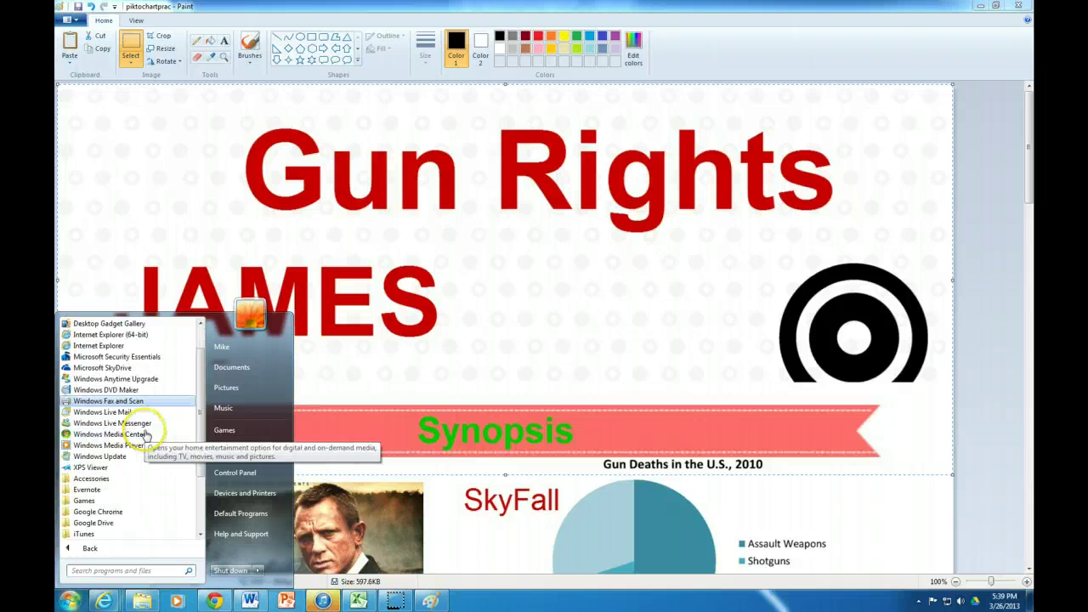
pyautogui.scroll(-3, 146, 455)
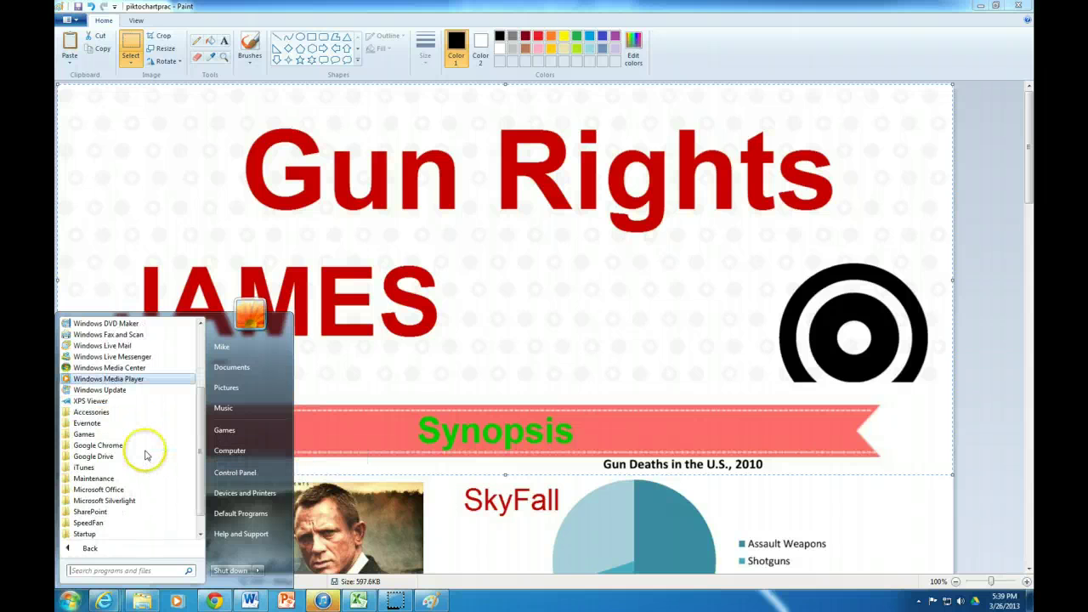
pyautogui.click(119, 489)
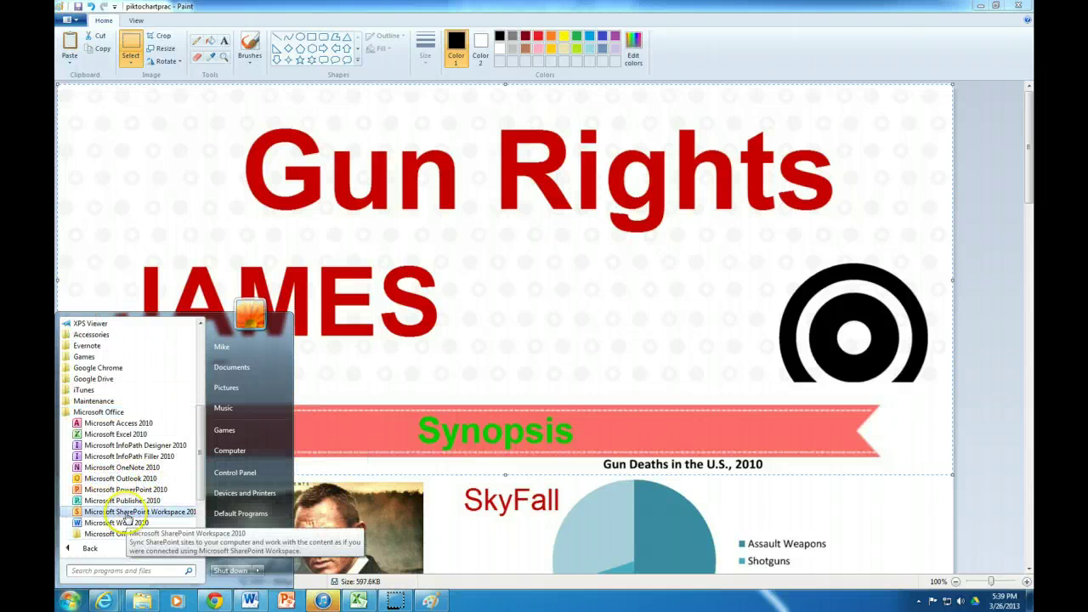
pyautogui.click(128, 522)
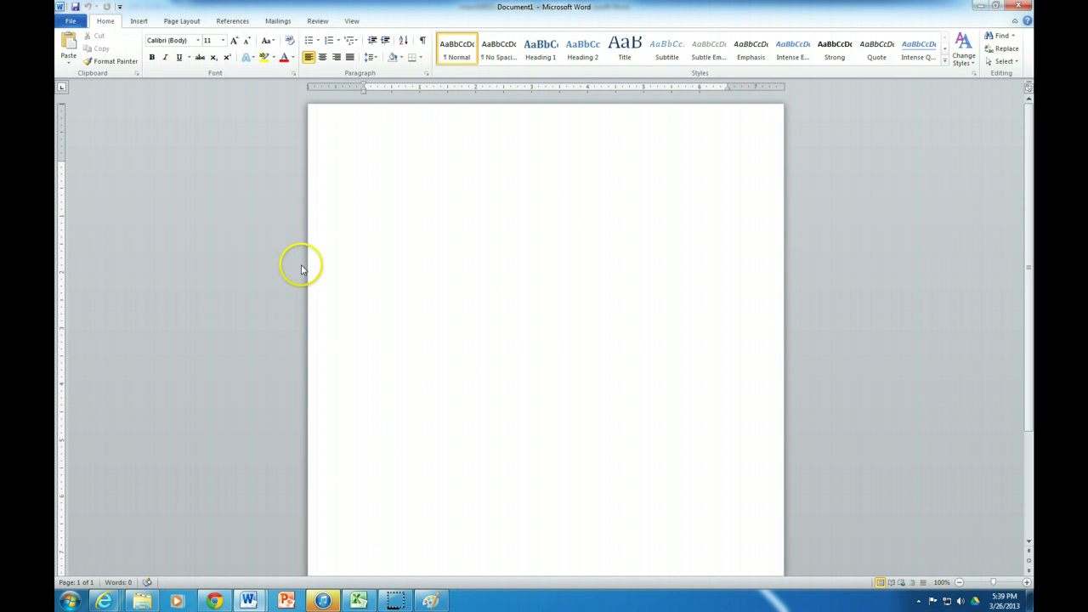
# - Set Document1 to landscape orientation and select the pasted Gun Rights banner picture
pyautogui.click(185, 23)
pyautogui.click(140, 62)
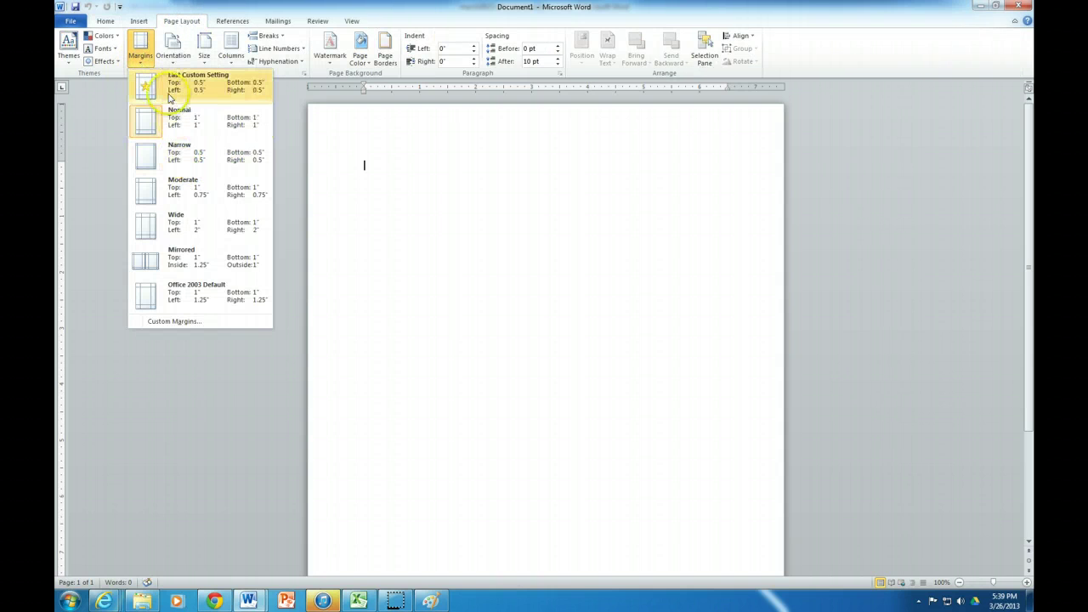
pyautogui.click(172, 47)
pyautogui.click(177, 110)
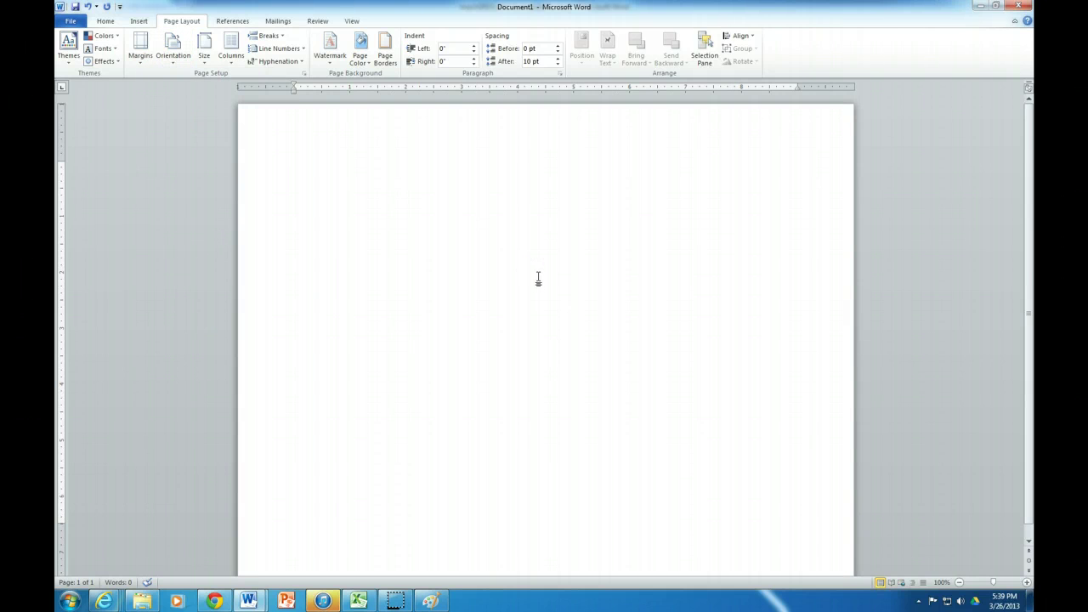
pyautogui.click(539, 292)
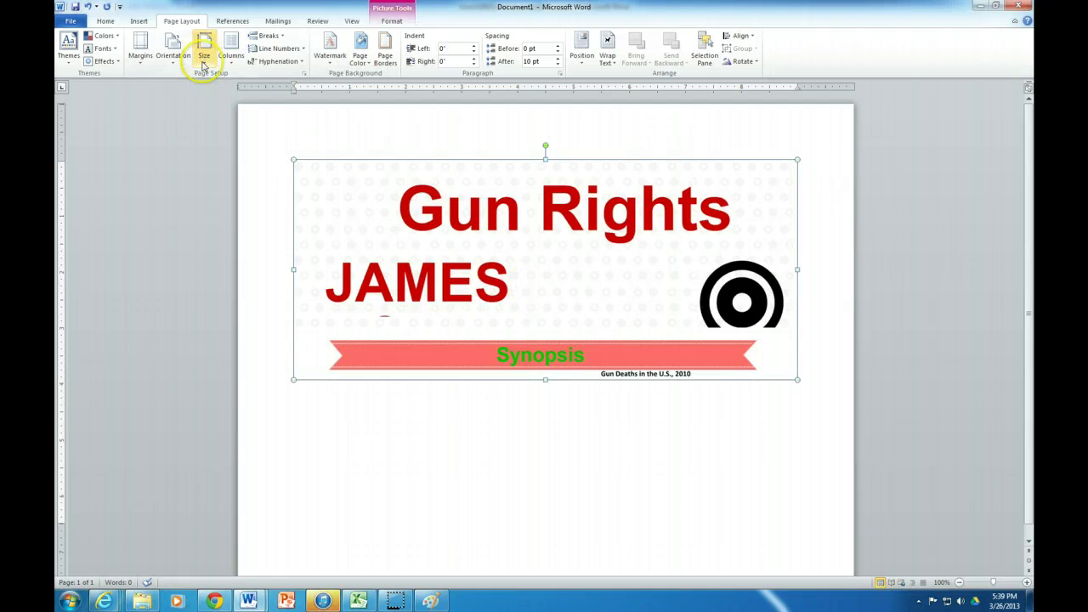
# - Switch the page to portrait and shrink the banner picture
pyautogui.click(140, 56)
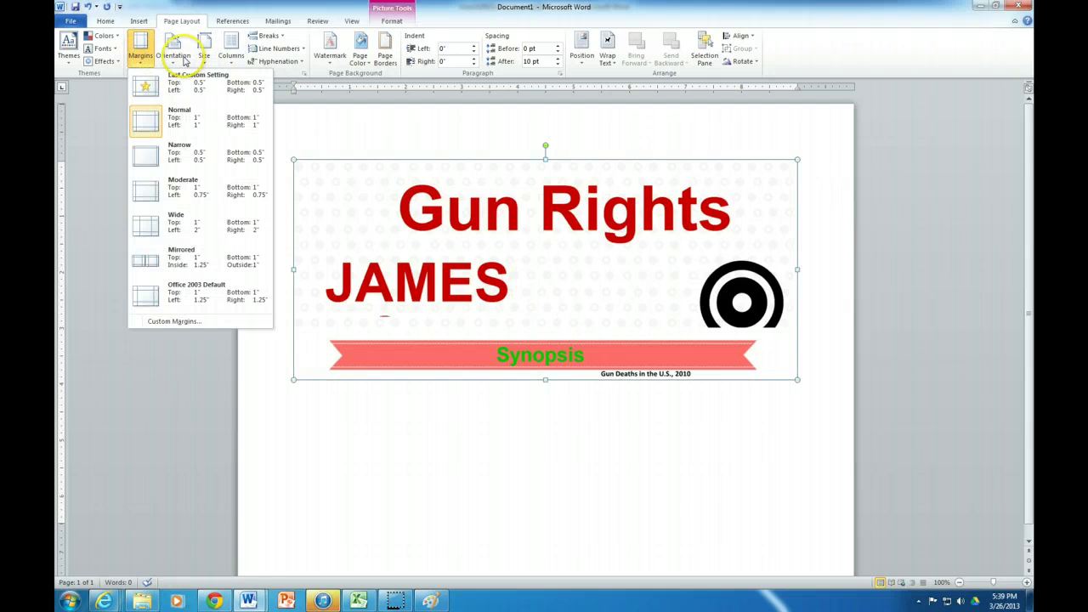
pyautogui.click(173, 57)
pyautogui.click(188, 83)
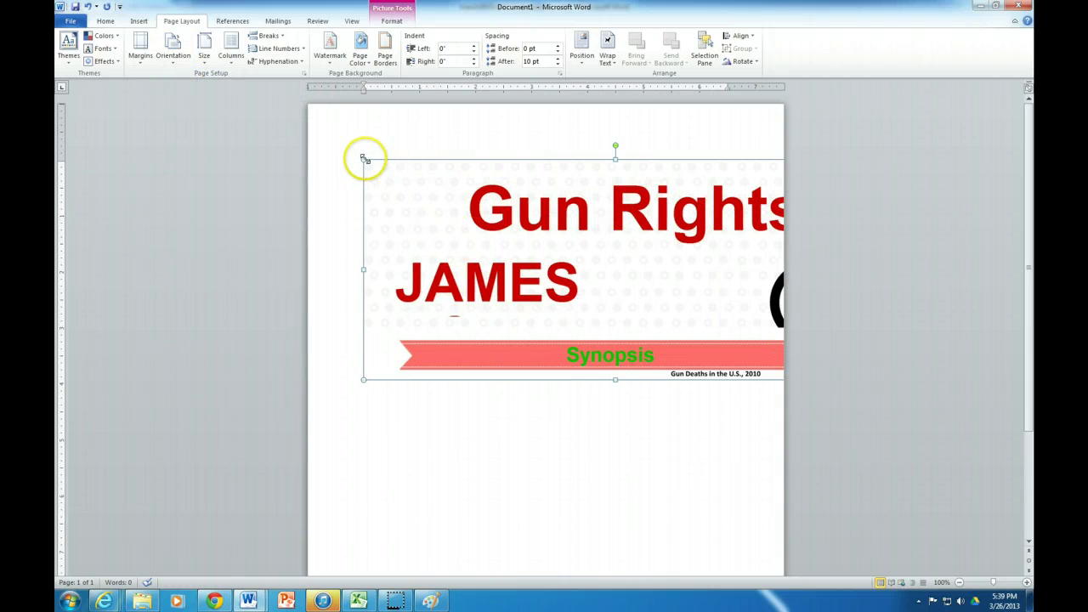
pyautogui.moveTo(365, 159); pyautogui.dragTo(502, 248)
pyautogui.click(568, 245)
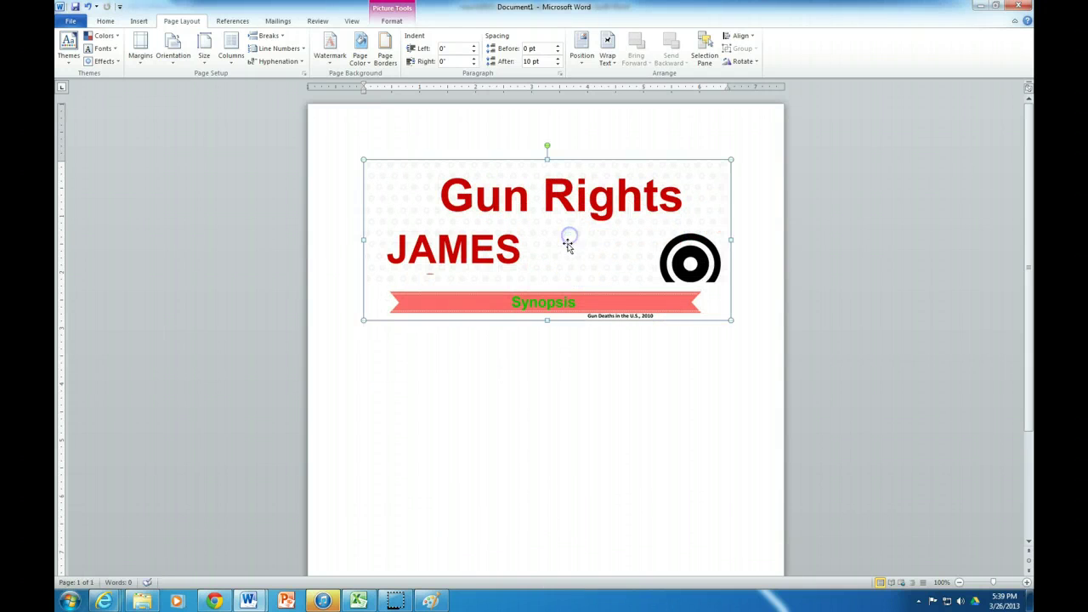
# - Return the page to landscape and stretch the banner across the full page width
pyautogui.click(102, 601)
pyautogui.click(583, 271)
pyautogui.click(175, 60)
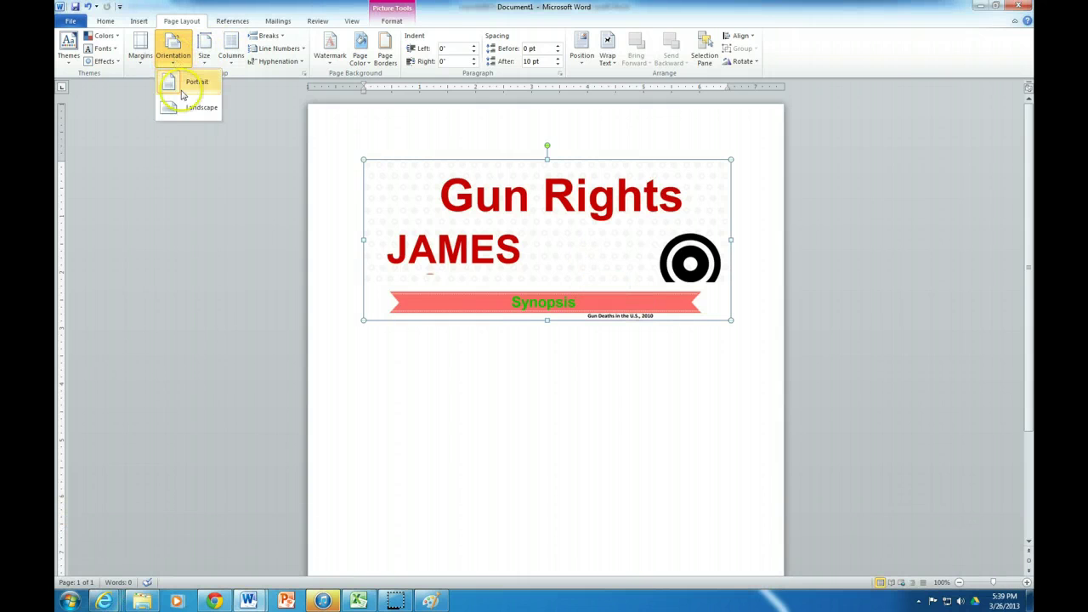
pyautogui.click(187, 107)
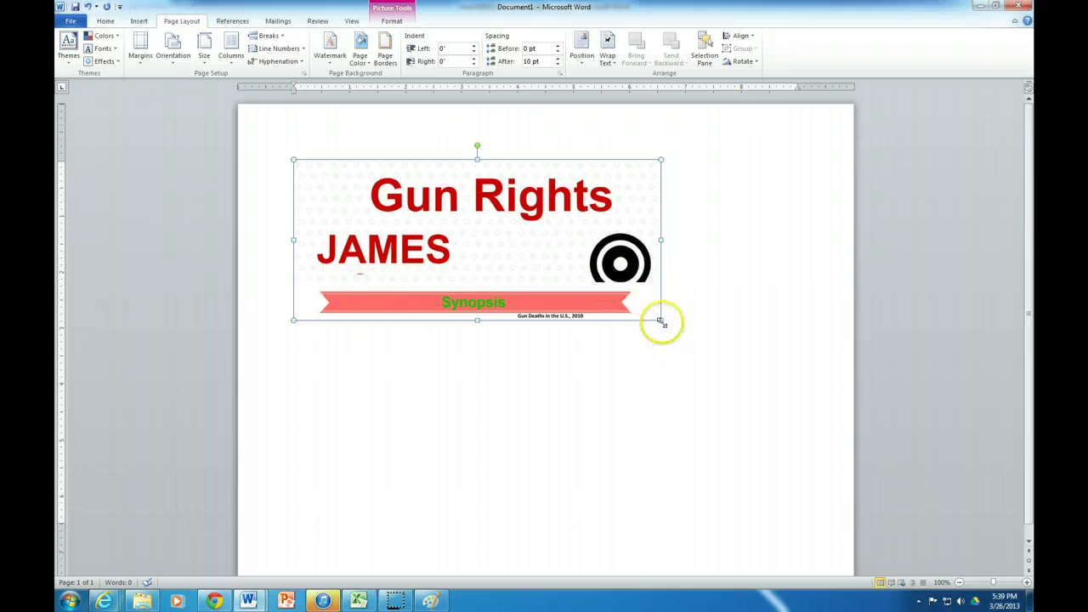
pyautogui.moveTo(661, 320); pyautogui.dragTo(850, 386)
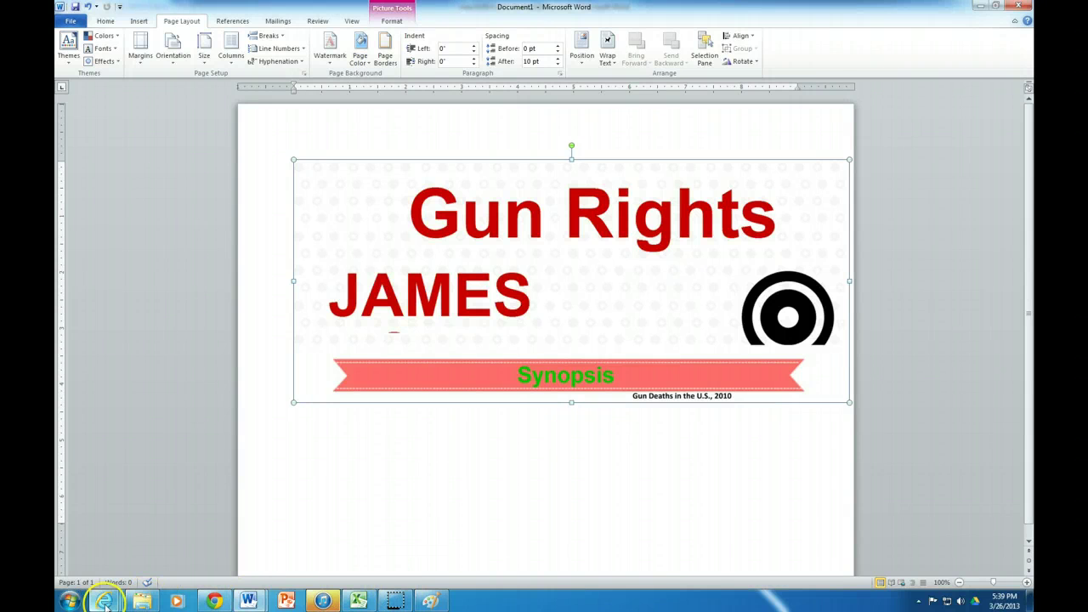
# - In Paint, scroll down and clear the previous selection and a mistaken first attempt
pyautogui.click(430, 601)
pyautogui.scroll(-3, 383, 449)
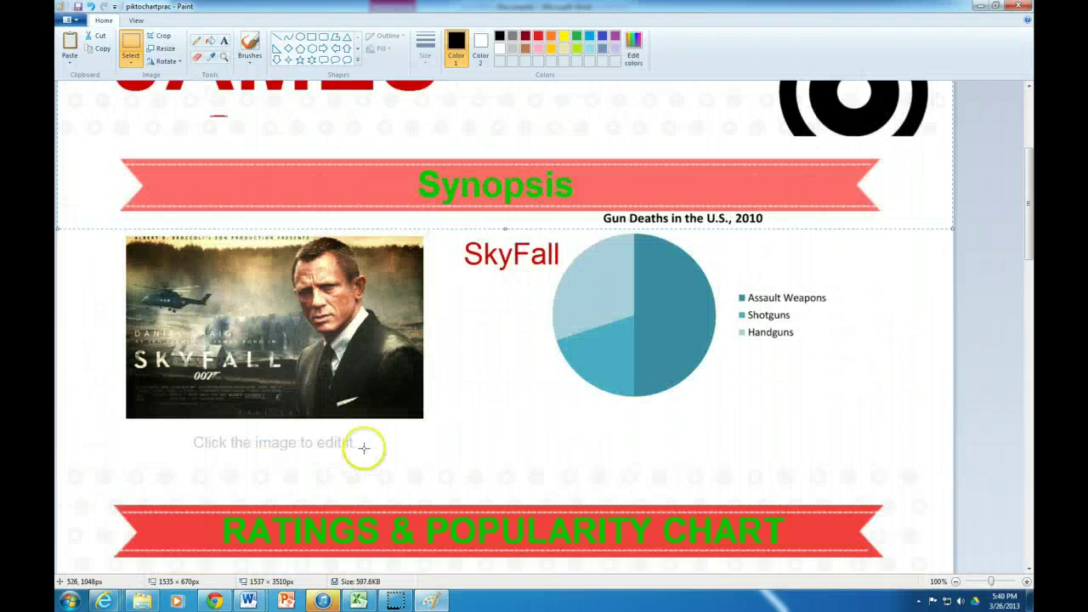
pyautogui.click(73, 253)
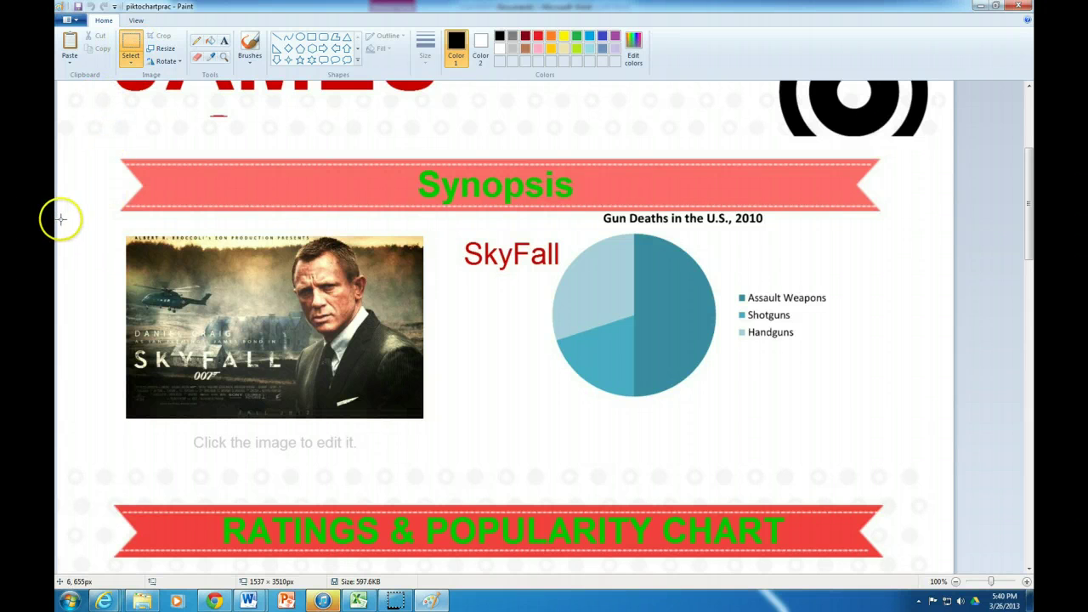
pyautogui.moveTo(61, 219); pyautogui.dragTo(710, 581)
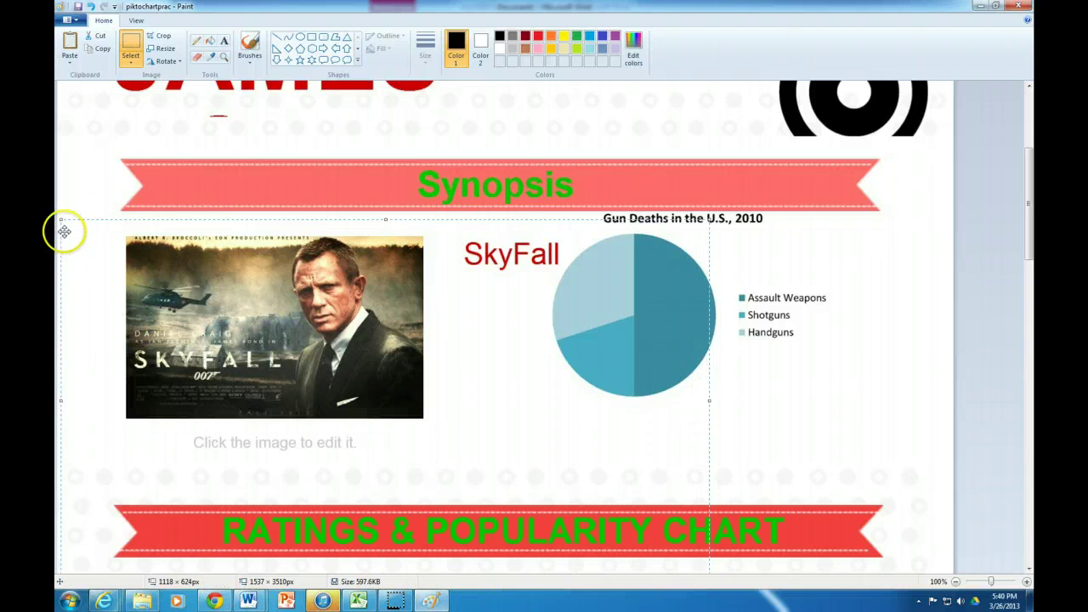
pyautogui.click(70, 215)
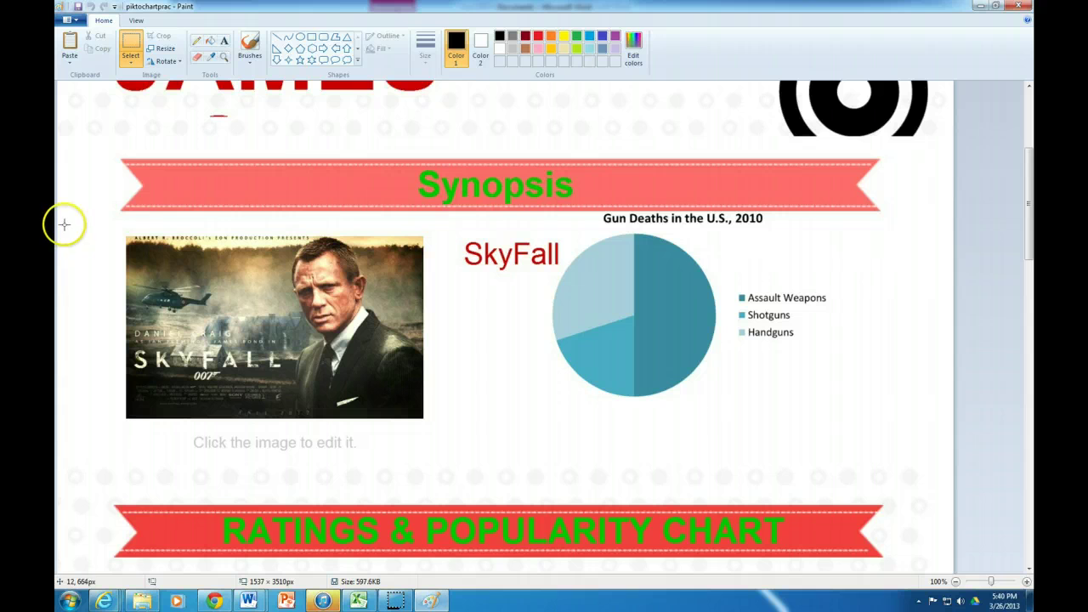
# - Copy the SkyFall poster, pie chart and Ratings & Popularity banner section, then return to Word
pyautogui.moveTo(57, 228); pyautogui.dragTo(950, 452)
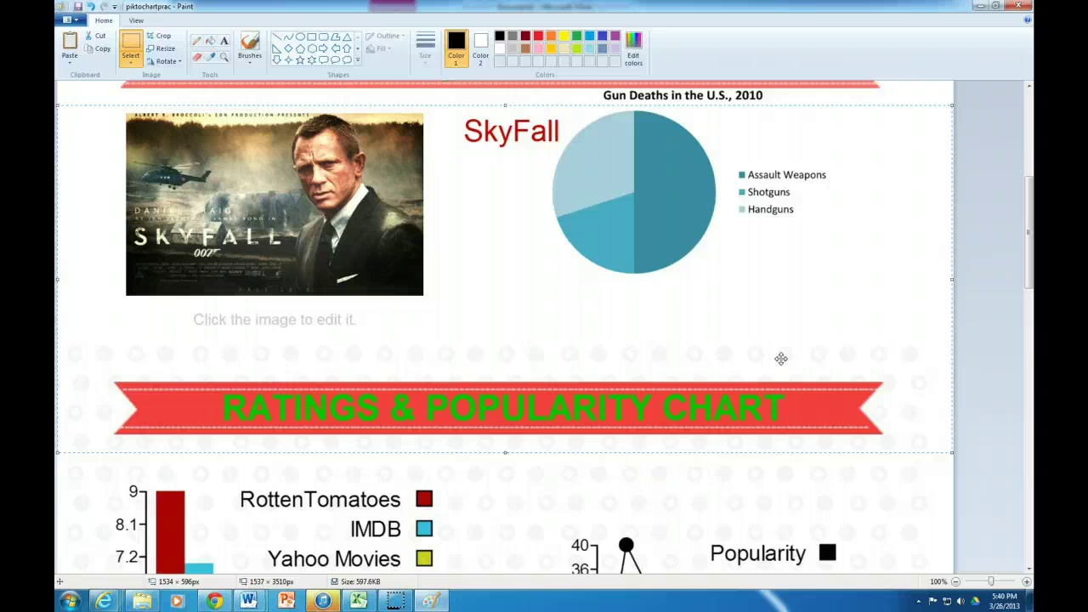
pyautogui.rightClick(780, 359)
pyautogui.click(790, 376)
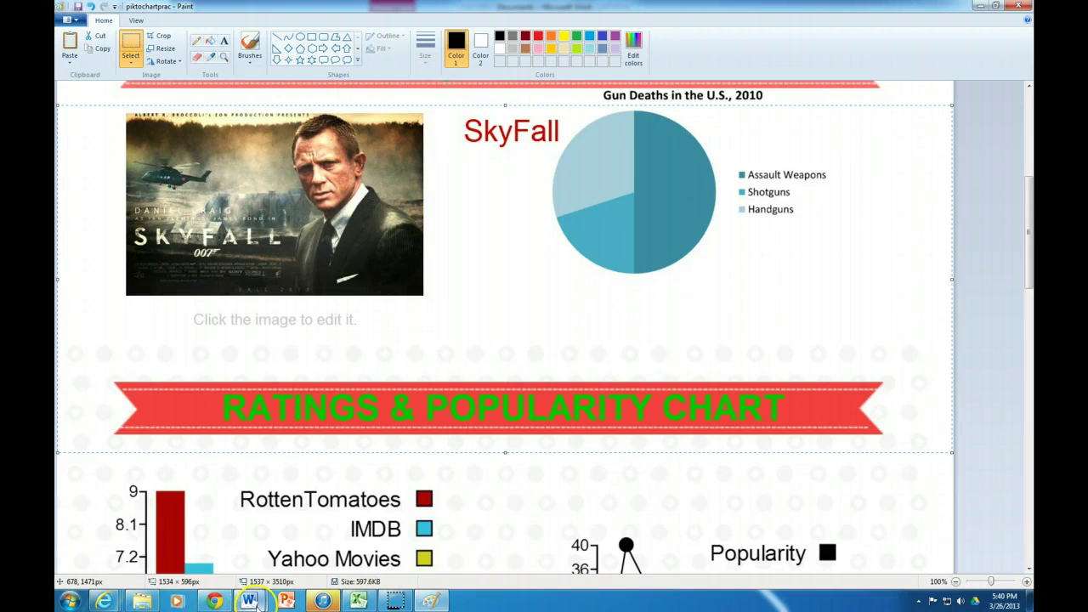
pyautogui.click(311, 561)
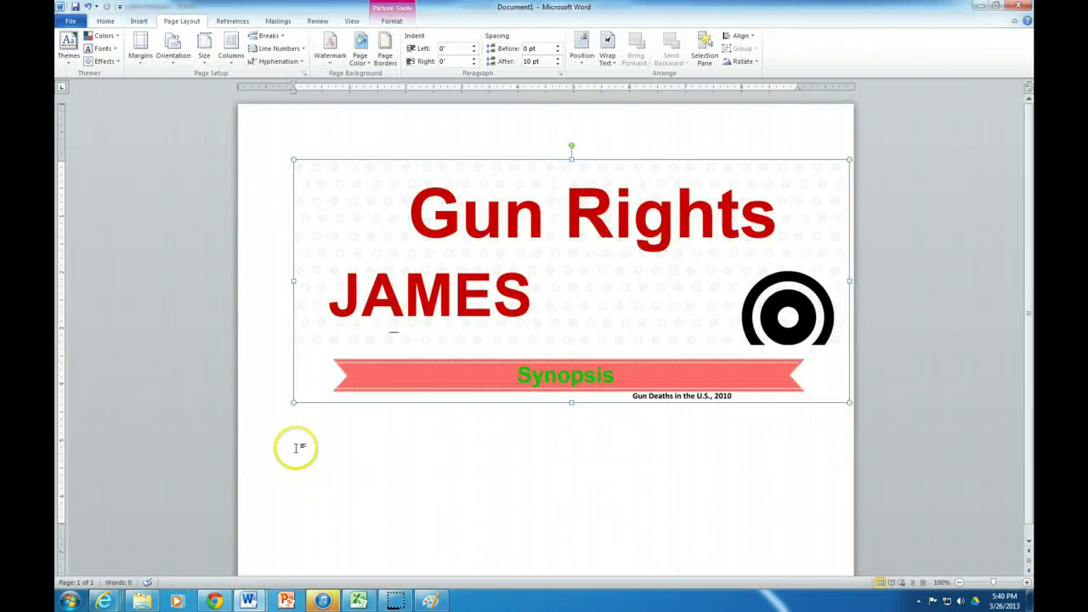